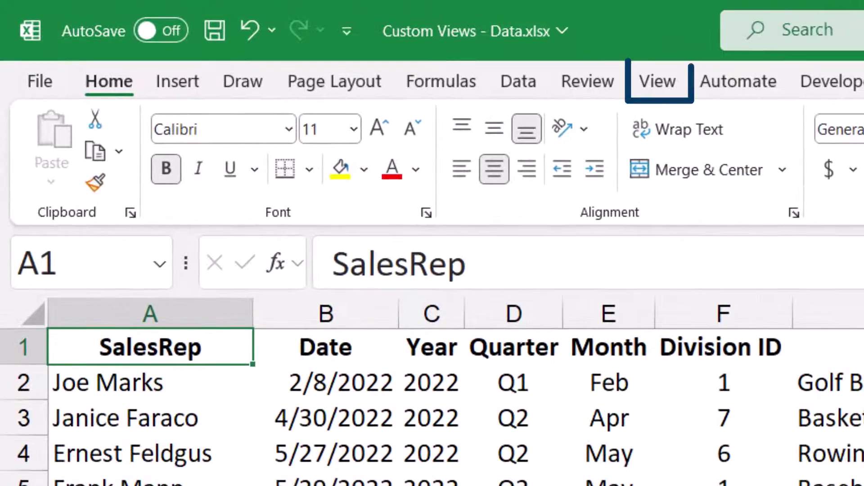
Step: Switch the ribbon to the View tab above the Sales sheet
{"action": "left_click", "coordinate": [650, 83]}
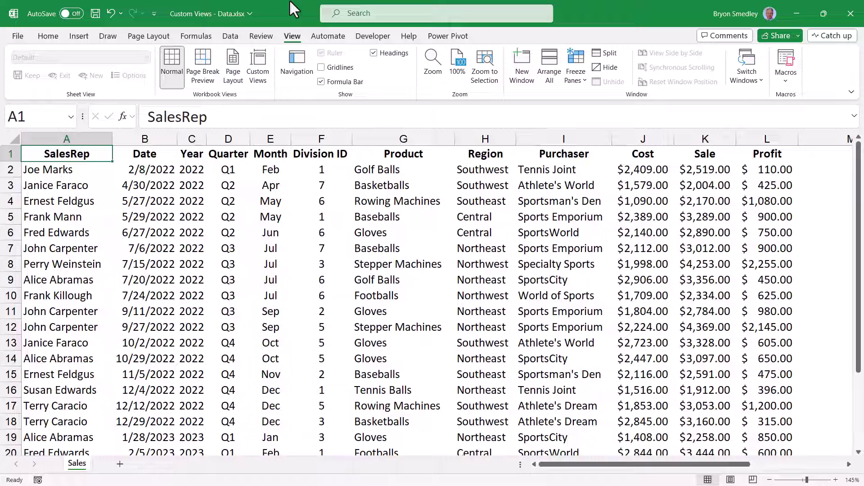
Step: Save the full, unfiltered Sales sheet as a custom view named 'All Data'
{"action": "left_click", "coordinate": [260, 80]}
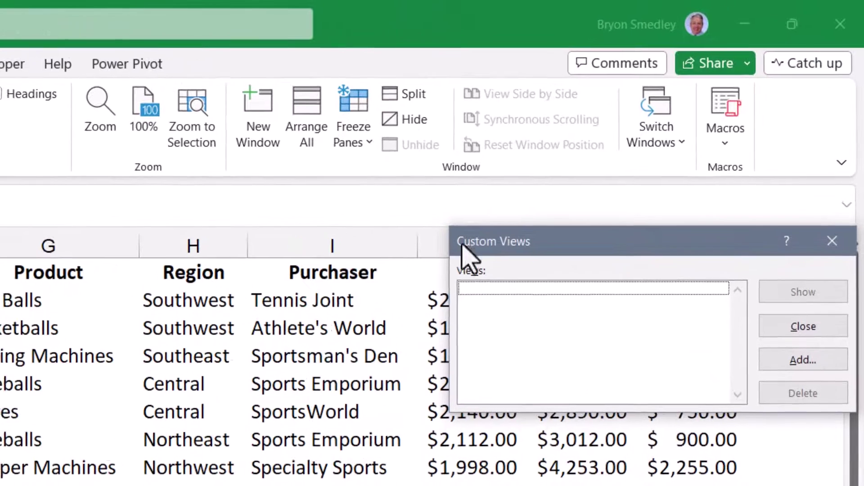
{"action": "left_click", "coordinate": [816, 364]}
{"action": "type", "text": "All Data"}
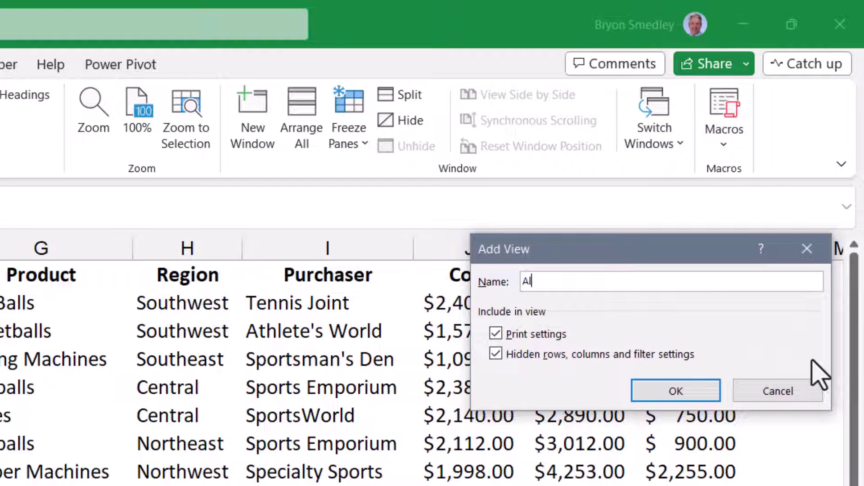
{"action": "left_click", "coordinate": [664, 393]}
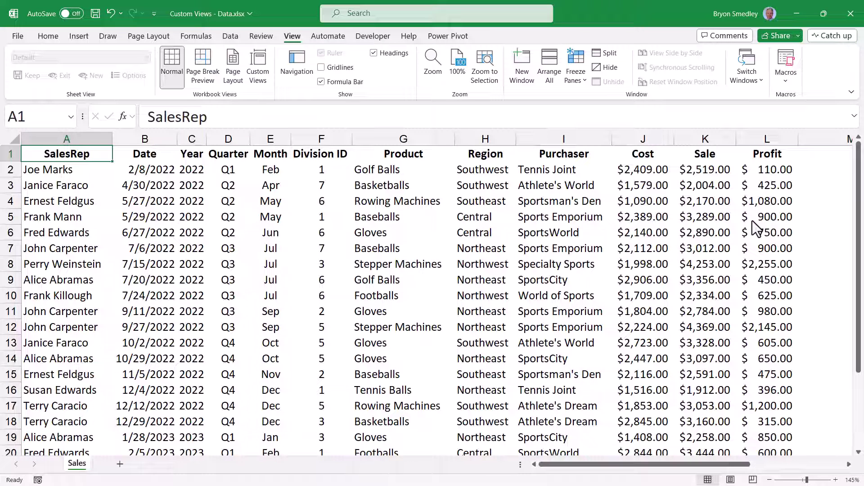
Step: Hide columns B:J, from Date through Cost, on the Sales sheet
{"action": "left_click", "coordinate": [158, 137]}
{"action": "left_click_drag", "start_coordinate": [158, 137], "coordinate": [651, 113]}
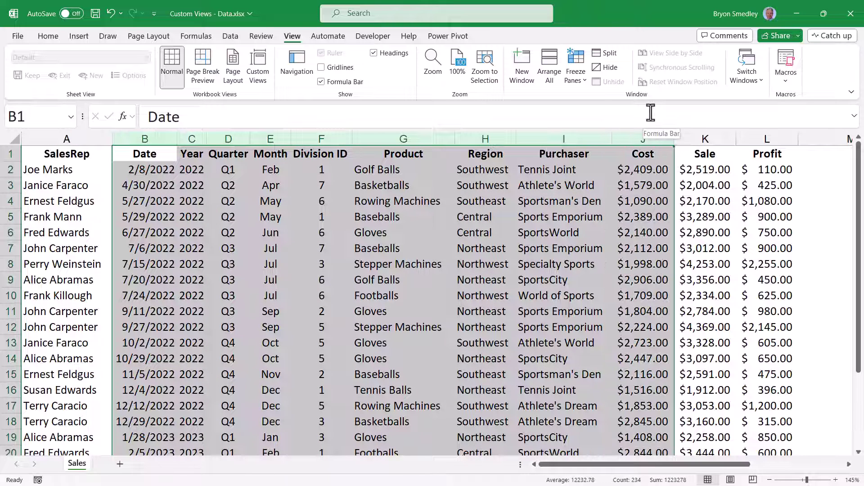
{"action": "right_click", "coordinate": [249, 203]}
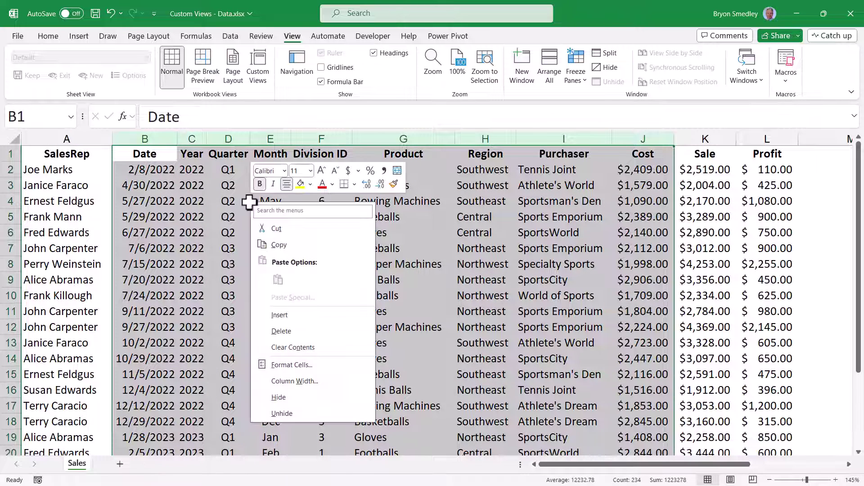
{"action": "left_click", "coordinate": [293, 399]}
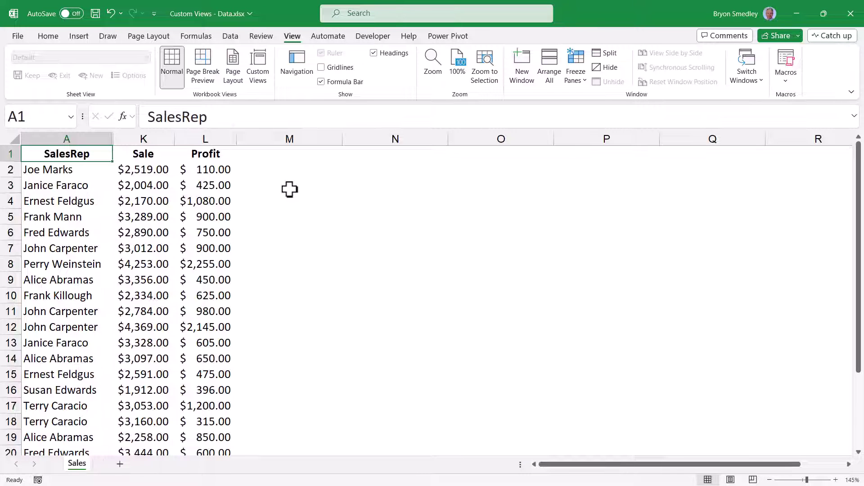
Step: Start a second custom view and name it 'Sales & Profit by Sales Rep'
{"action": "left_click", "coordinate": [251, 64]}
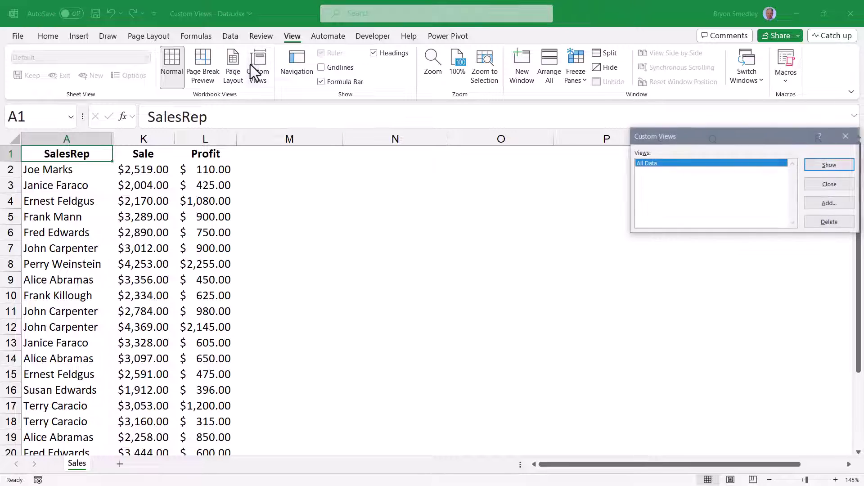
{"action": "left_click", "coordinate": [841, 203]}
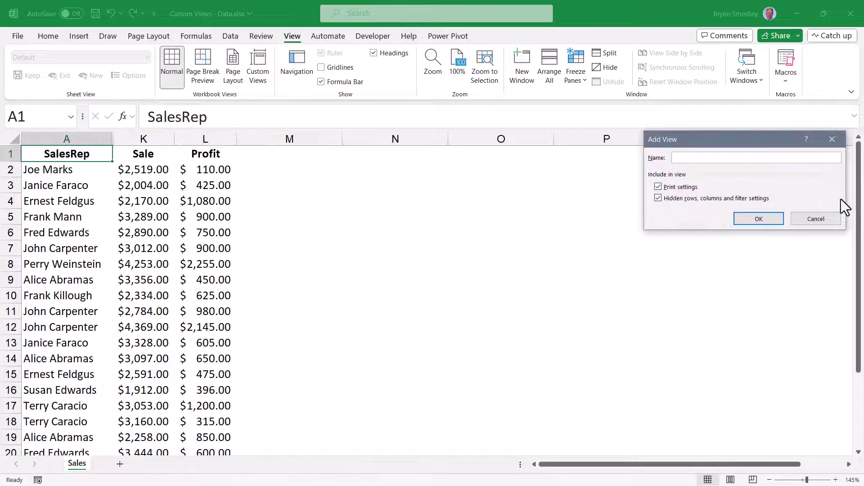
{"action": "type", "text": "Sales & Profit by Sales Rep"}
Step: Save the Sales & Profit by Sales Rep view, then unhide columns B through J
{"action": "left_click", "coordinate": [769, 220]}
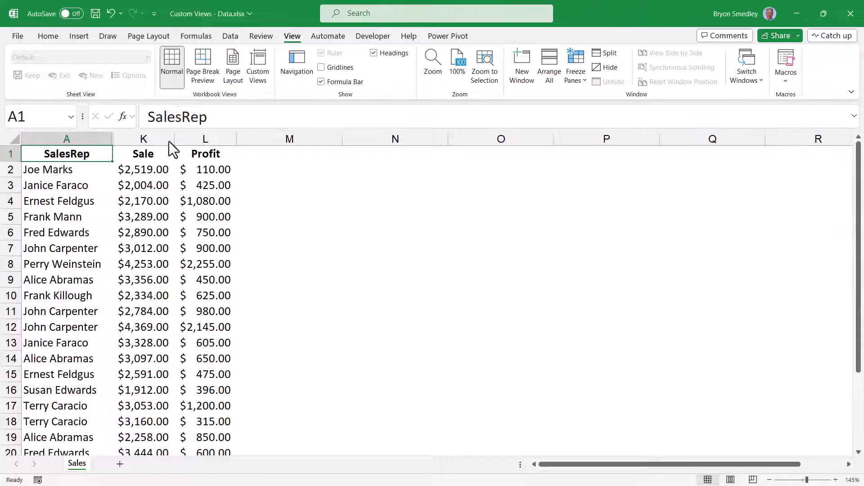
{"action": "left_click_drag", "start_coordinate": [71, 139], "coordinate": [288, 139]}
{"action": "right_click", "coordinate": [216, 166]}
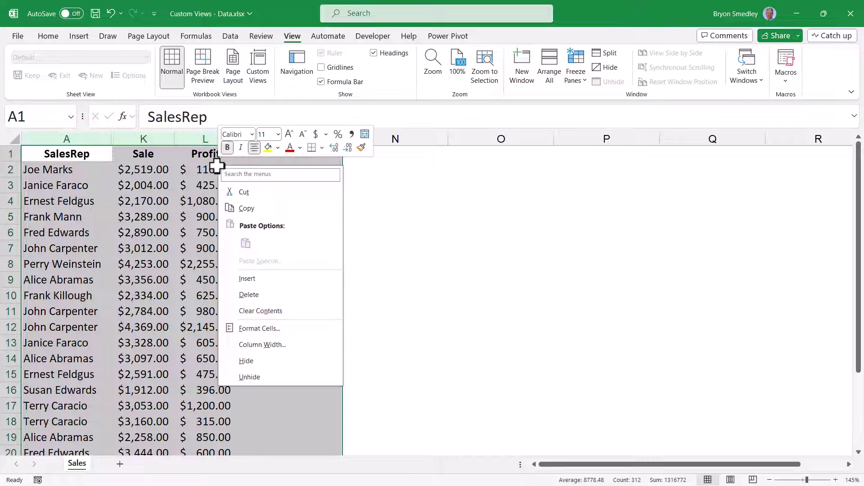
{"action": "left_click", "coordinate": [249, 377]}
{"action": "left_click", "coordinate": [239, 324]}
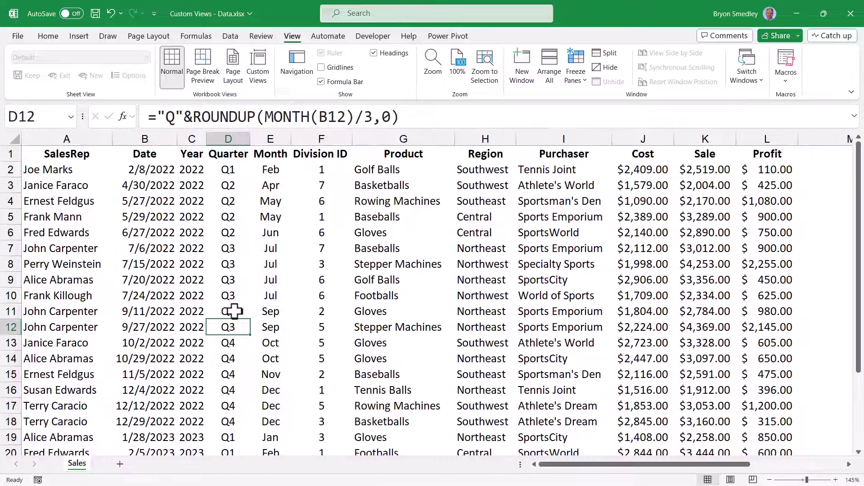
Step: Test the views by showing Sales & Profit by Sales Rep, then All Data
{"action": "left_click", "coordinate": [255, 70]}
{"action": "left_click", "coordinate": [670, 171]}
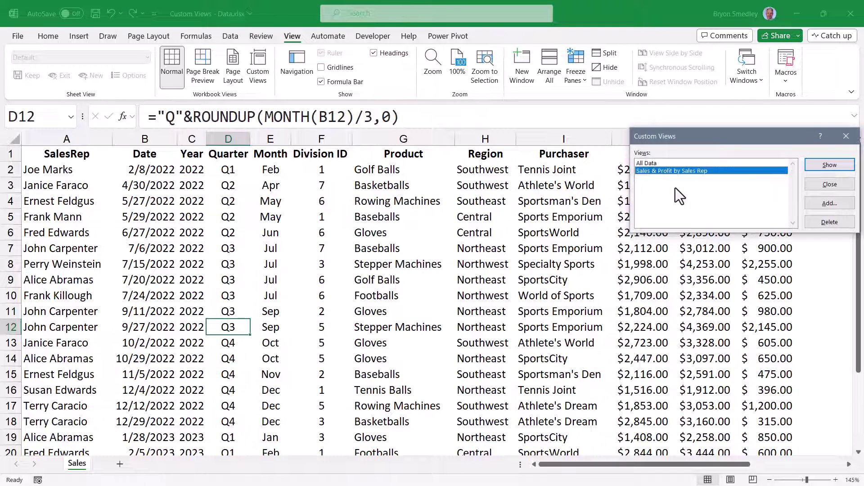
{"action": "left_click", "coordinate": [831, 165]}
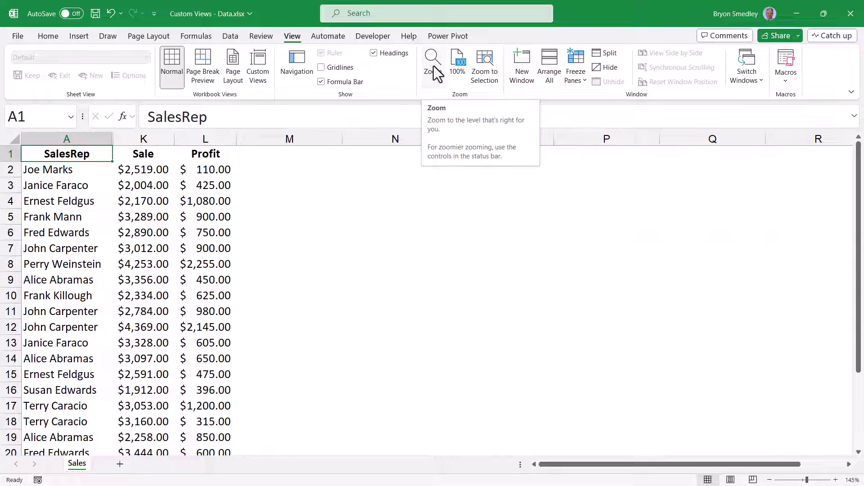
{"action": "left_click", "coordinate": [265, 76]}
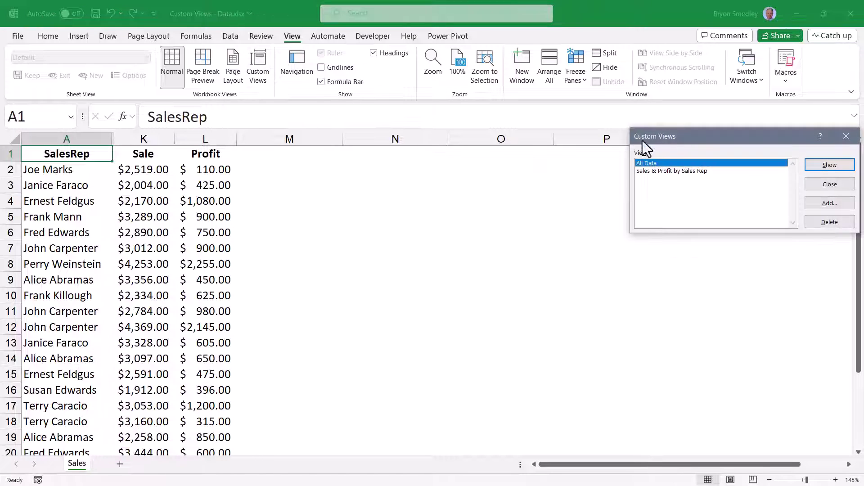
{"action": "left_click", "coordinate": [843, 165]}
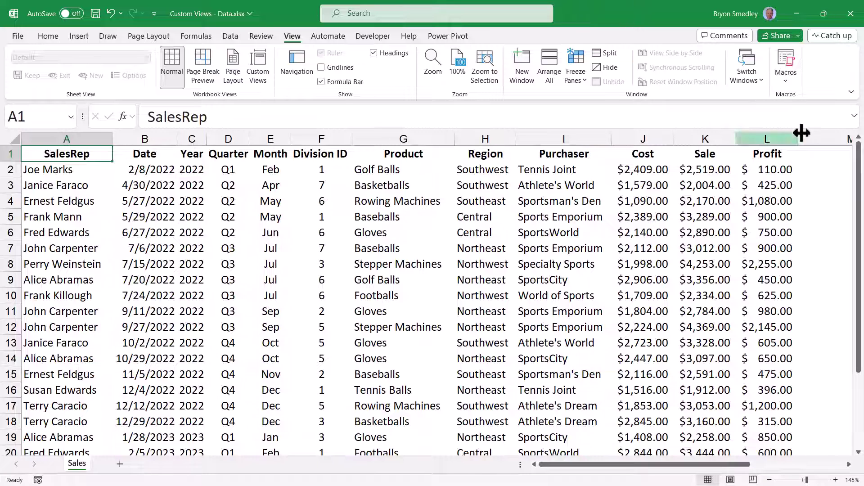
Step: Hide the Profit column
{"action": "right_click", "coordinate": [768, 131]}
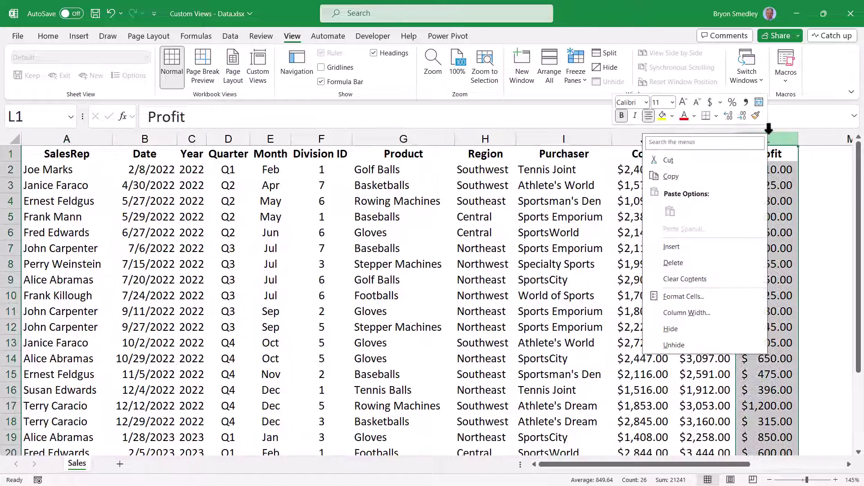
{"action": "left_click", "coordinate": [688, 329]}
{"action": "scroll", "coordinate": [246, 271], "scroll_direction": "down", "scroll_amount": 3}
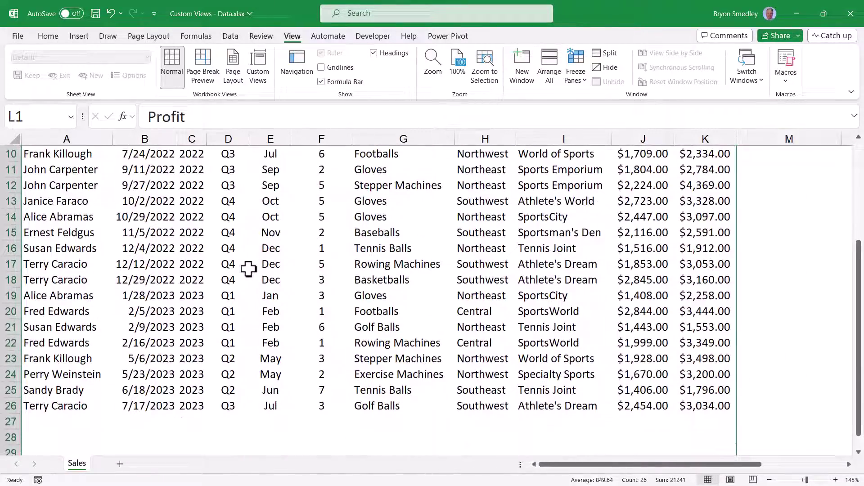
Step: Filter the list to 2023 records (8 of 25) and select the Year through Month columns
{"action": "left_click", "coordinate": [193, 311]}
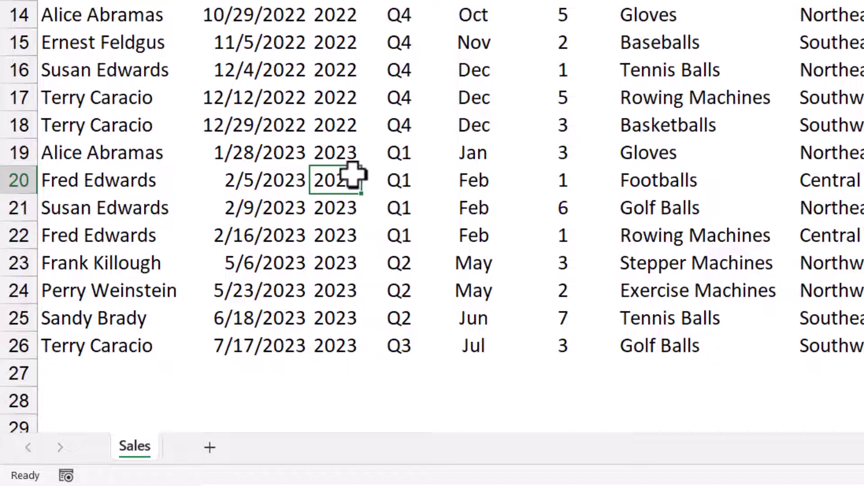
{"action": "right_click", "coordinate": [320, 181]}
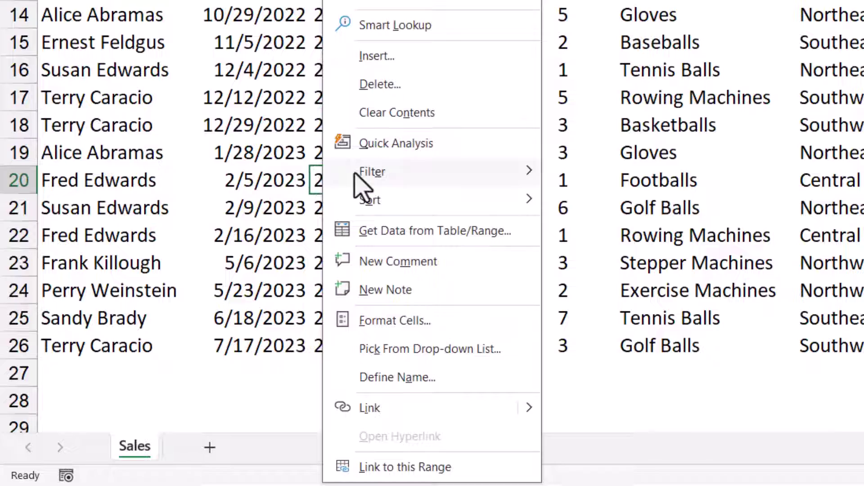
{"action": "mouse_move", "coordinate": [361, 183]}
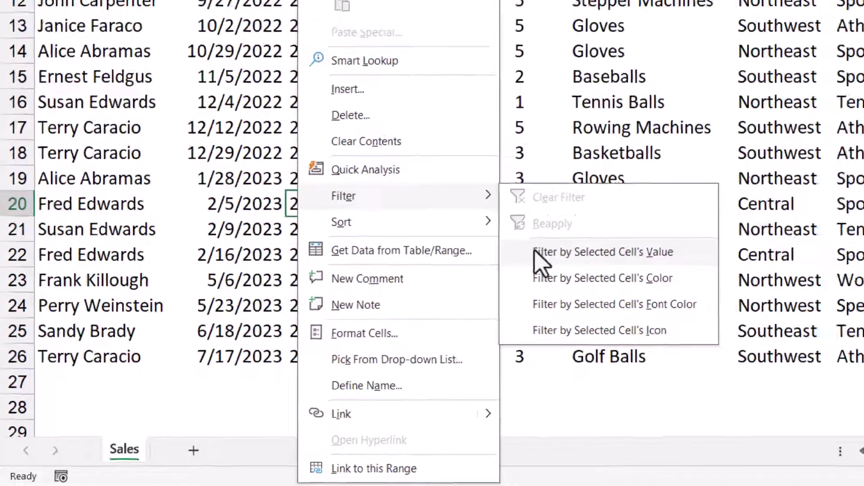
{"action": "left_click", "coordinate": [580, 233]}
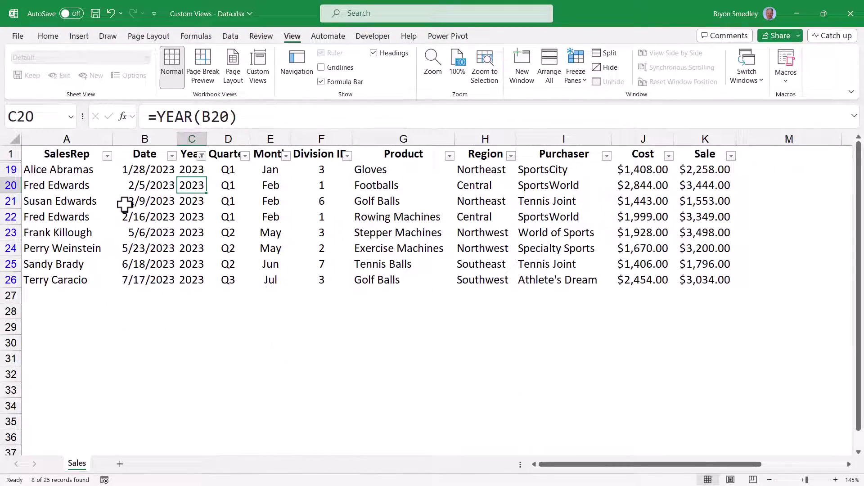
{"action": "key", "text": "ctrl+Home"}
{"action": "left_click_drag", "start_coordinate": [198, 136], "coordinate": [318, 137]}
Step: Hide the Year through Division ID columns
{"action": "right_click", "coordinate": [303, 190]}
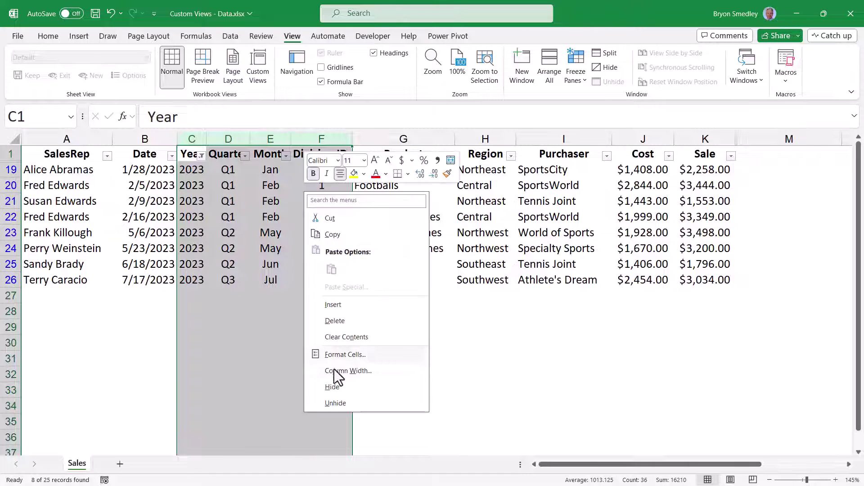
{"action": "left_click", "coordinate": [333, 387]}
{"action": "left_click", "coordinate": [97, 157]}
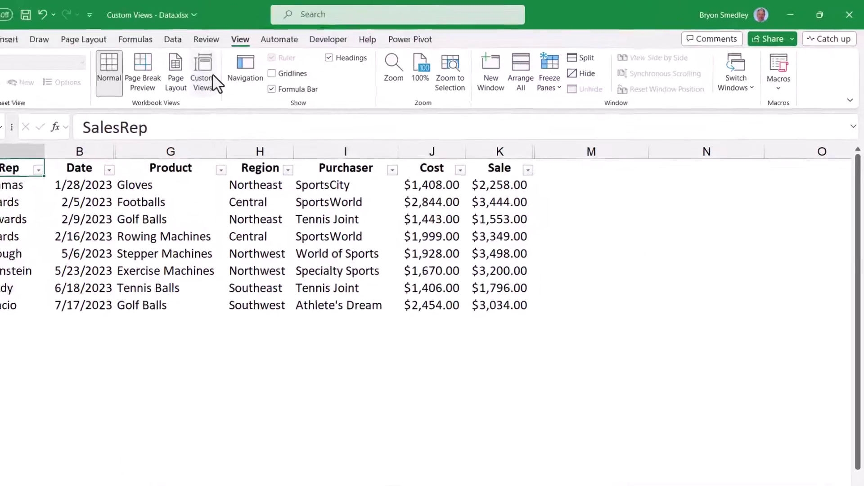
Step: Save the view as '2023 Sales', then show All Data to restore every row and column
{"action": "left_click", "coordinate": [226, 75]}
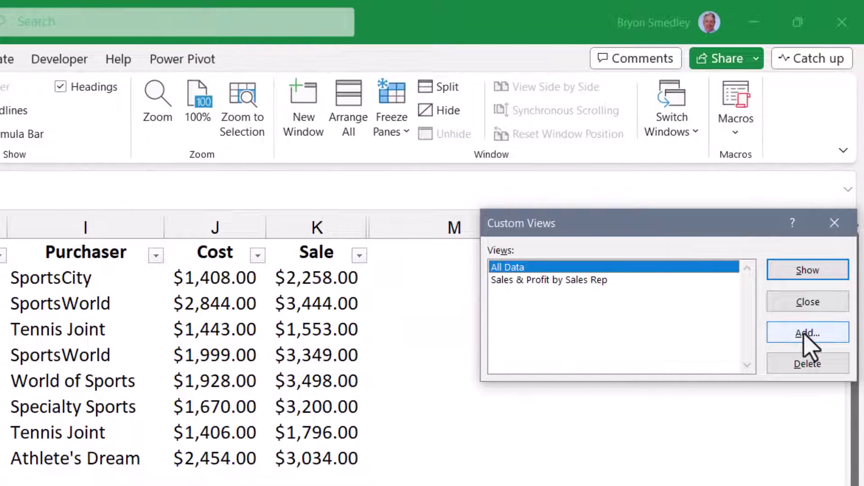
{"action": "left_click", "coordinate": [805, 336]}
{"action": "type", "text": "2023 Sales"}
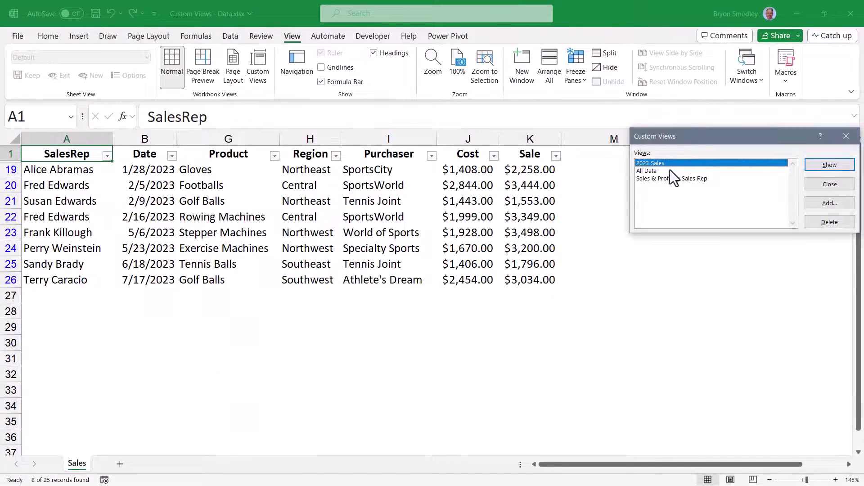
{"action": "left_click", "coordinate": [667, 172]}
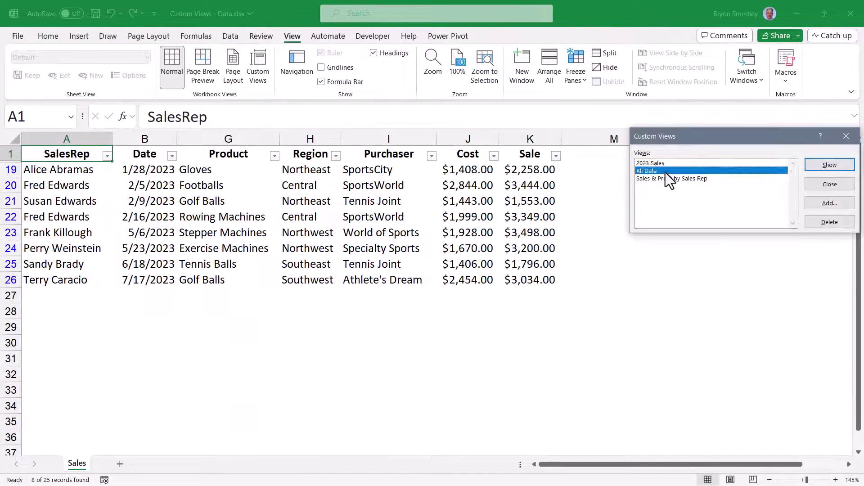
{"action": "left_click", "coordinate": [817, 166]}
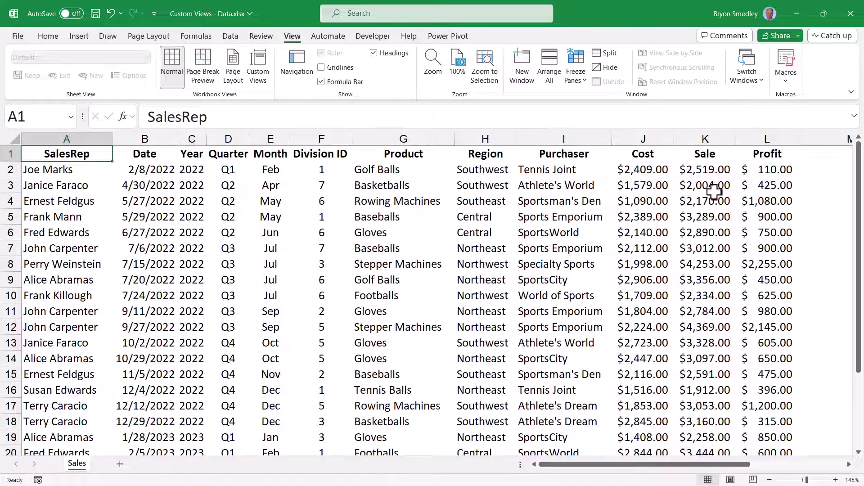
Step: Filter the table to Northeast rows using a Region cell's value
{"action": "left_click", "coordinate": [485, 251]}
{"action": "right_click", "coordinate": [492, 249]}
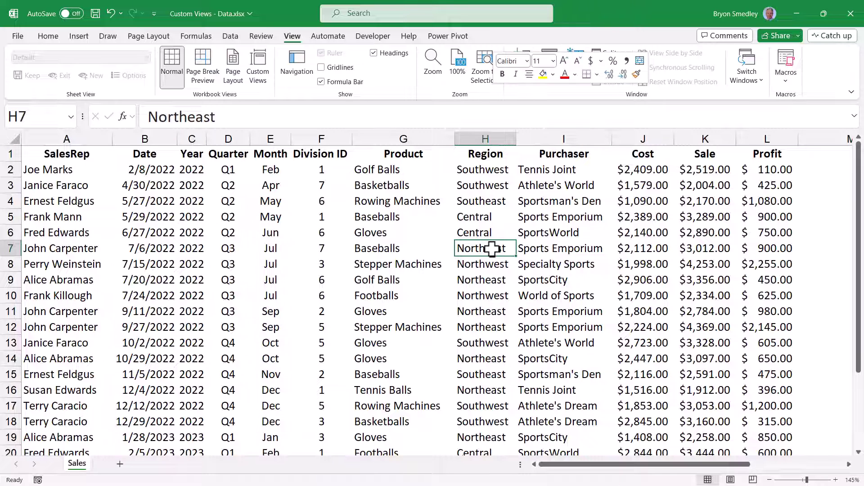
{"action": "mouse_move", "coordinate": [520, 306]}
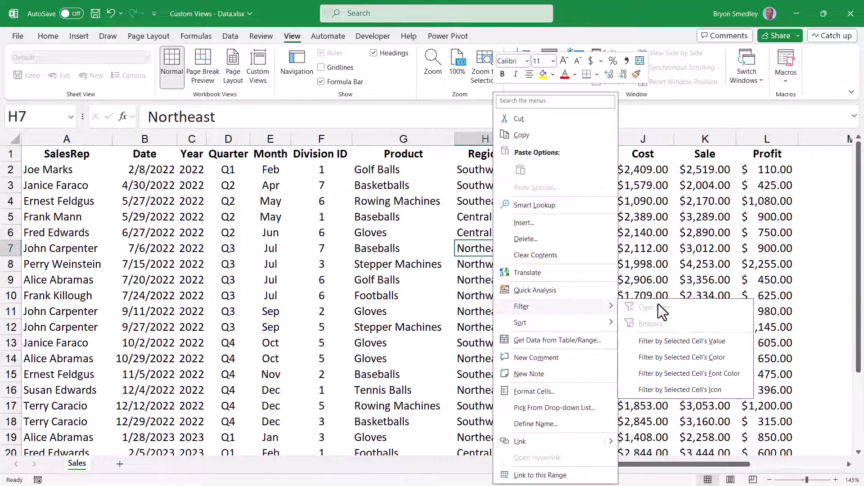
{"action": "left_click", "coordinate": [684, 339]}
Step: Hide columns A through G and the Cost column, leaving Region, Purchaser, Sale and Profit
{"action": "left_click_drag", "start_coordinate": [90, 139], "coordinate": [410, 147]}
{"action": "right_click", "coordinate": [377, 203]}
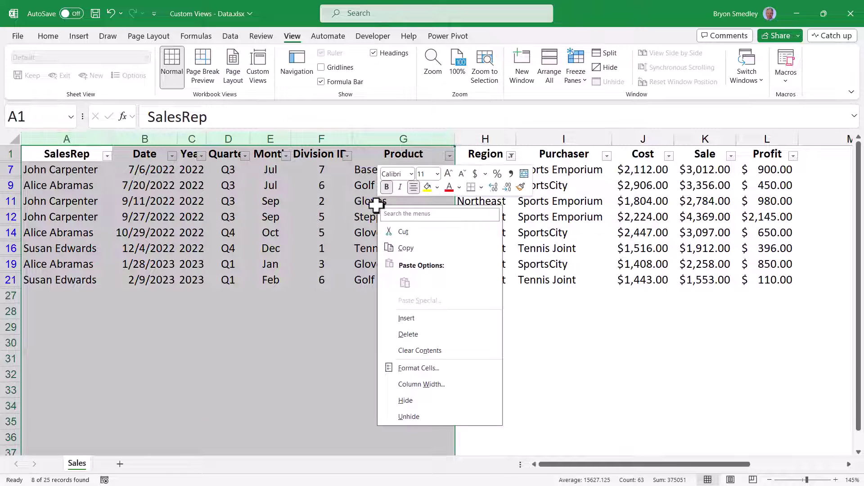
{"action": "left_click", "coordinate": [405, 401]}
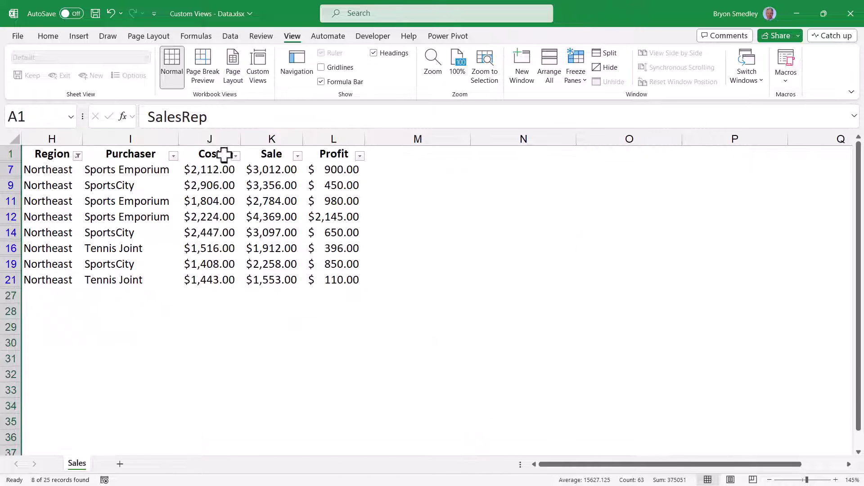
{"action": "left_click", "coordinate": [209, 136]}
{"action": "right_click", "coordinate": [210, 138]}
{"action": "left_click", "coordinate": [252, 334]}
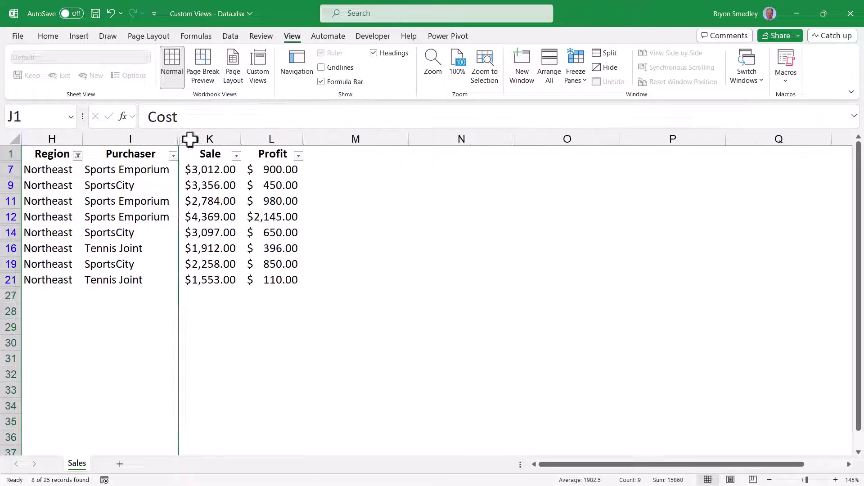
{"action": "key", "text": "ctrl+Home"}
{"action": "left_click", "coordinate": [247, 74]}
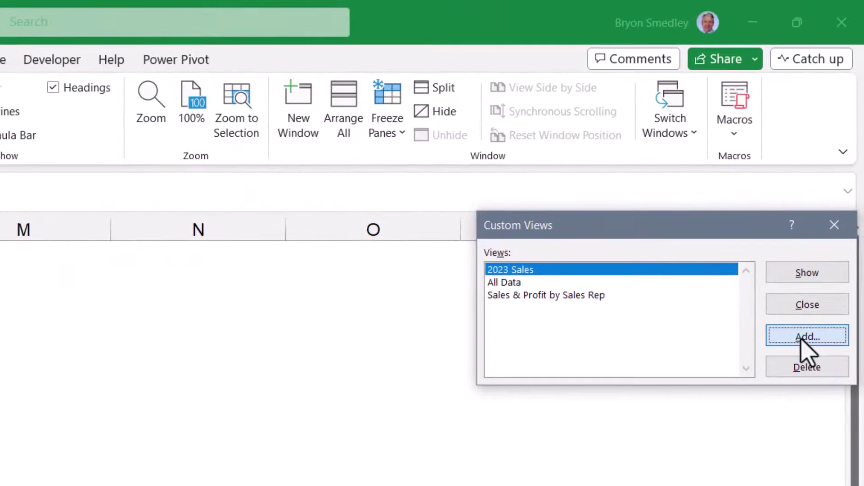
Step: Save the Northeast layout as a custom view named 'Sales & Proft (NE)'
{"action": "left_click", "coordinate": [816, 286]}
{"action": "type", "text": "Sales & Proft (NE)"}
{"action": "left_click", "coordinate": [693, 366]}
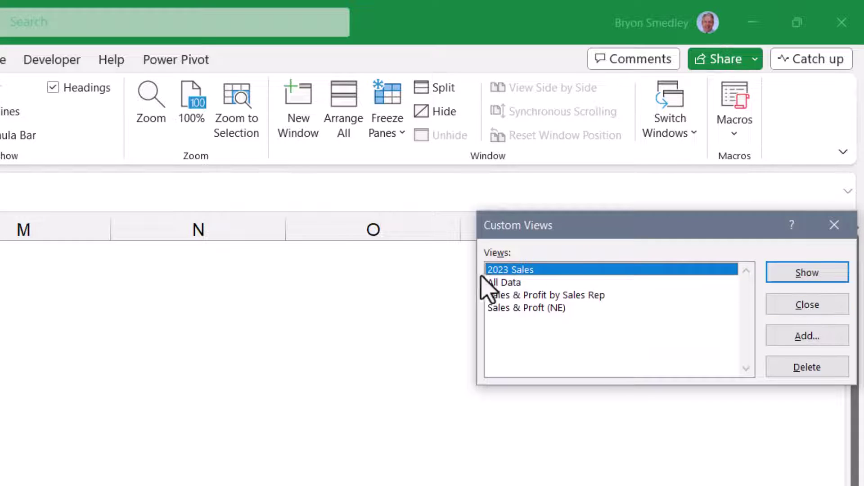
Step: Show the All Data view to restore the full table
{"action": "left_click", "coordinate": [499, 281]}
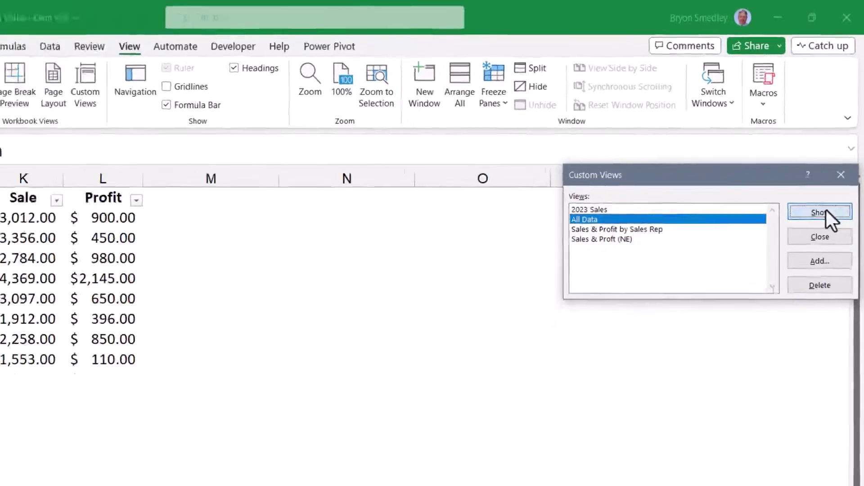
{"action": "left_click", "coordinate": [808, 273]}
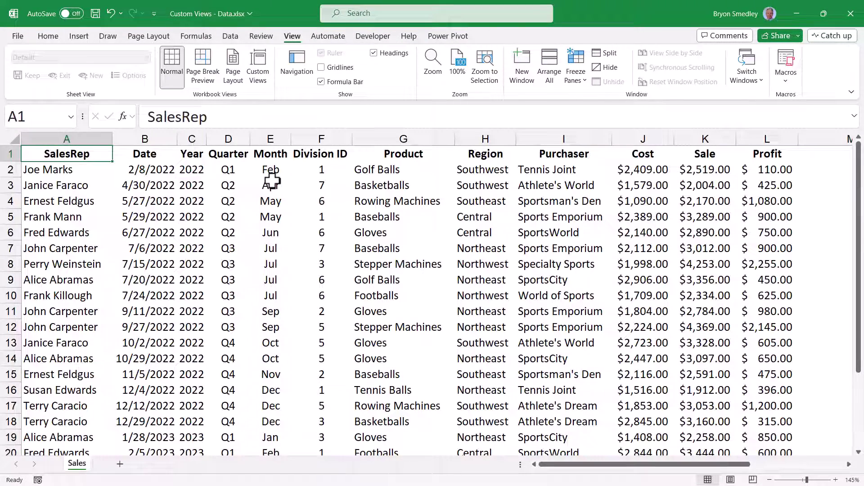
{"action": "left_click", "coordinate": [254, 75]}
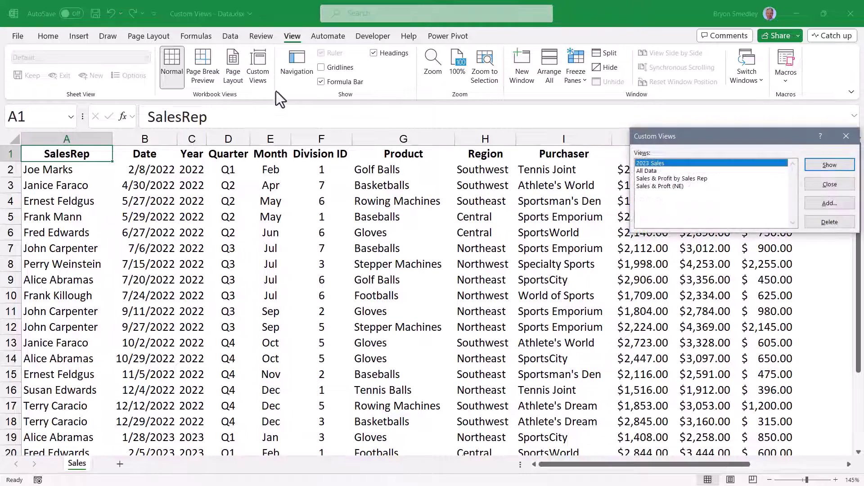
Step: Show each view in turn: Sales & Profit by Sales Rep, 2023 Sales, Sales & Proft (NE), then All Data
{"action": "left_click", "coordinate": [645, 176]}
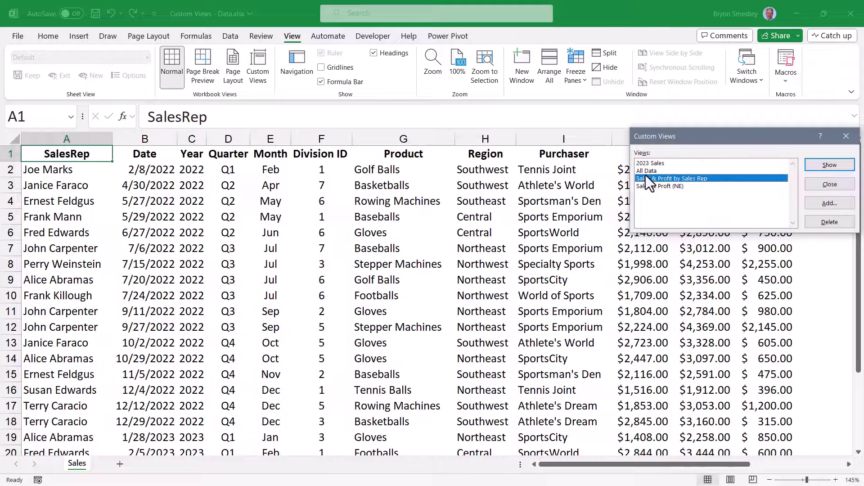
{"action": "left_click", "coordinate": [829, 165]}
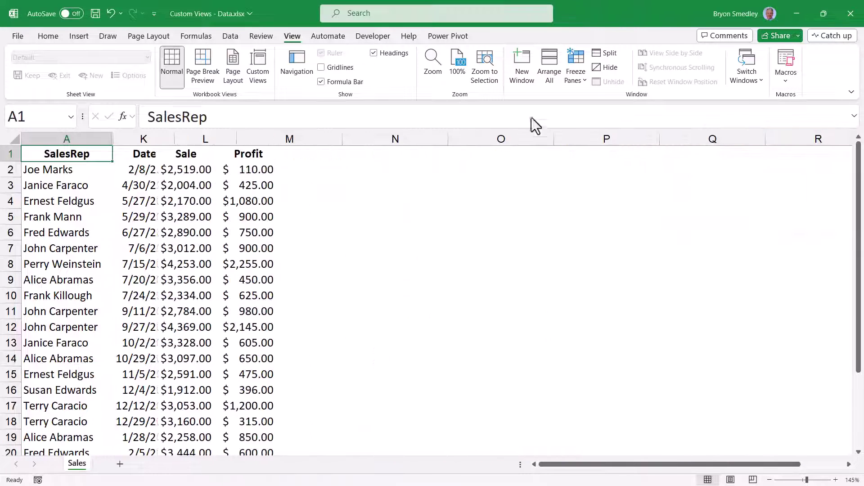
{"action": "left_click", "coordinate": [261, 72]}
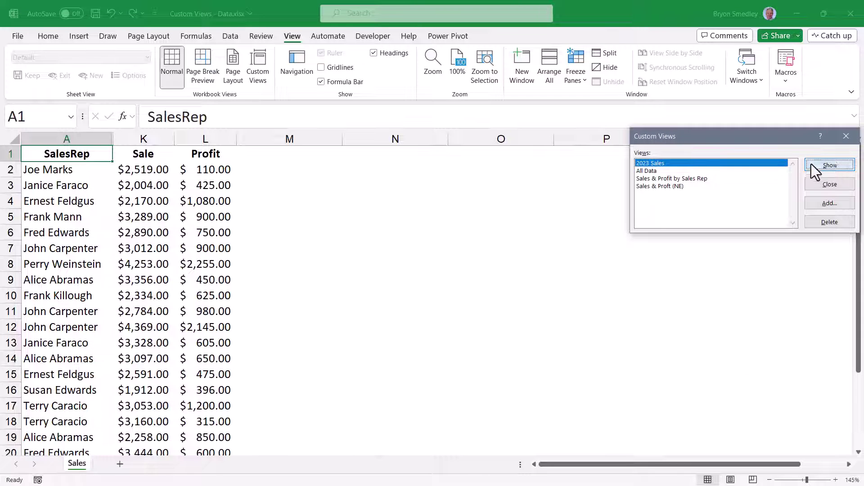
{"action": "left_click", "coordinate": [814, 165]}
{"action": "left_click", "coordinate": [258, 72]}
{"action": "left_click", "coordinate": [741, 186]}
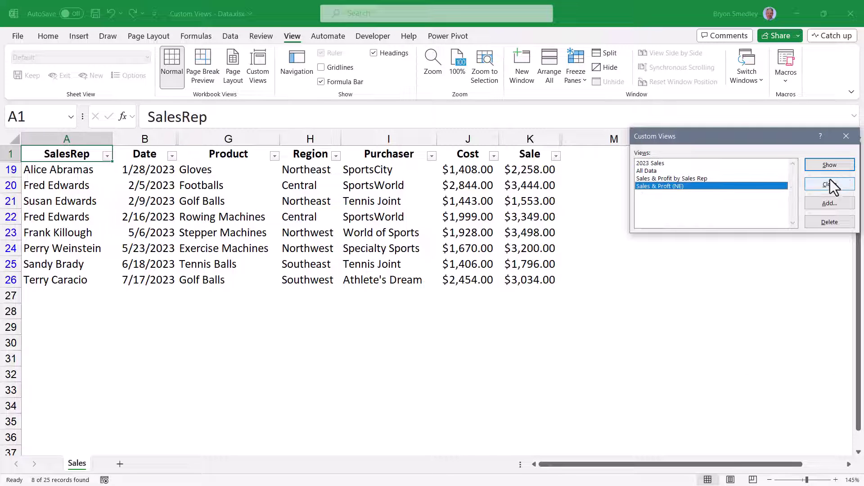
{"action": "left_click", "coordinate": [837, 167]}
{"action": "left_click", "coordinate": [258, 72]}
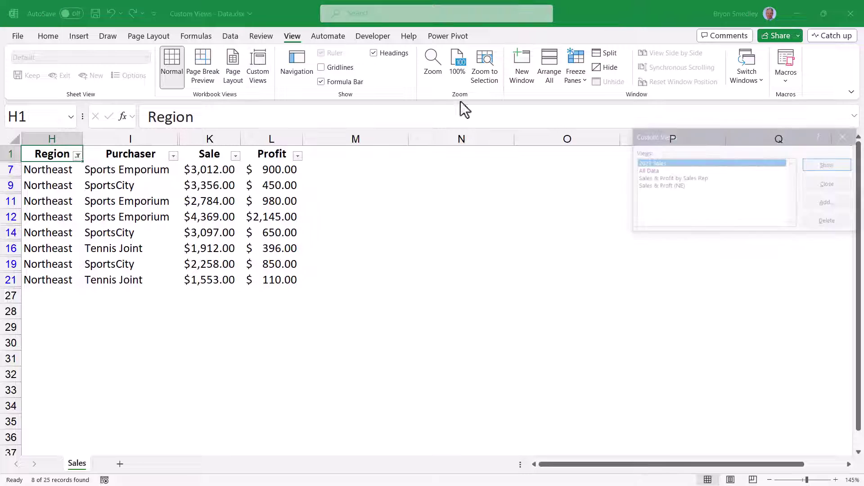
{"action": "left_click", "coordinate": [678, 172]}
{"action": "left_click", "coordinate": [829, 165]}
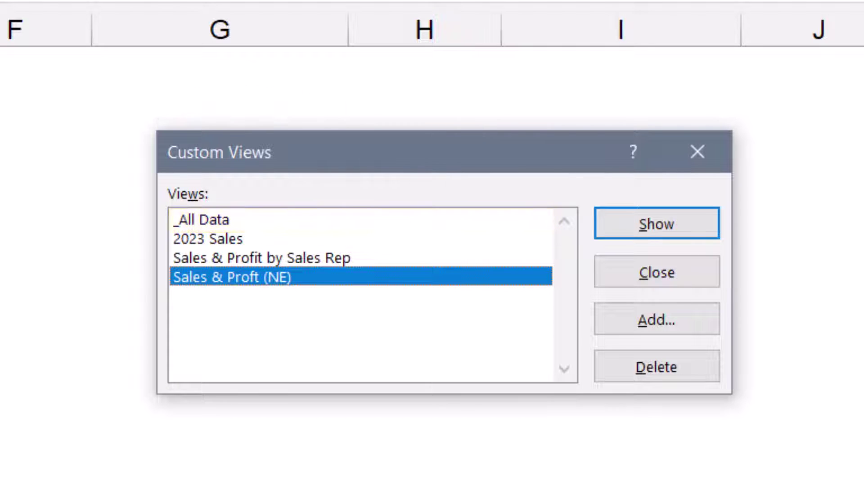
Step: Show the _All Data custom view, then switch to the 2023 Sales view
{"action": "left_click", "coordinate": [351, 219]}
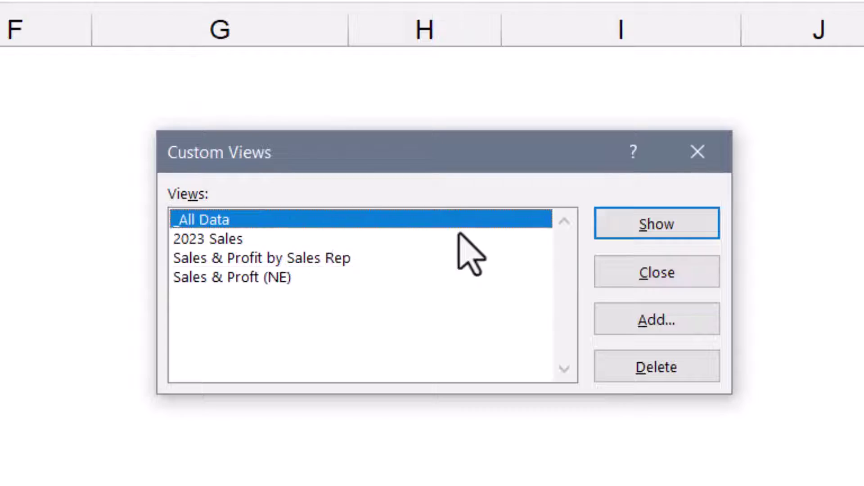
{"action": "left_click", "coordinate": [601, 226]}
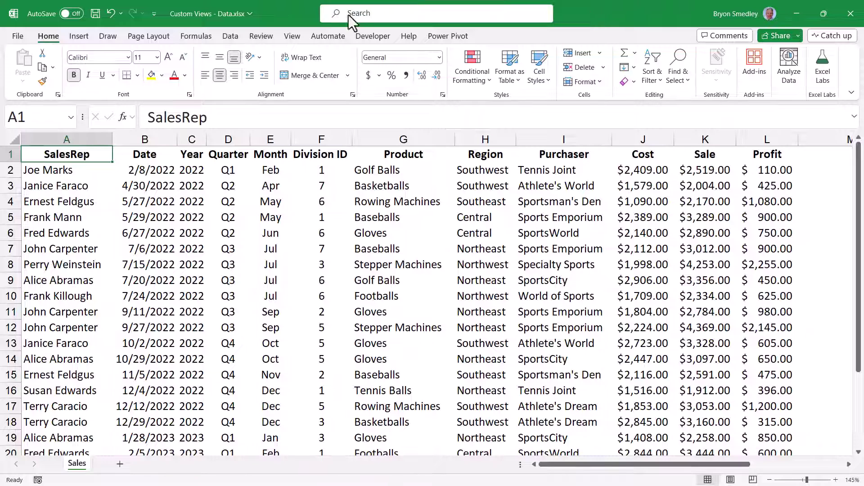
{"action": "left_click", "coordinate": [288, 40]}
{"action": "left_click", "coordinate": [261, 59]}
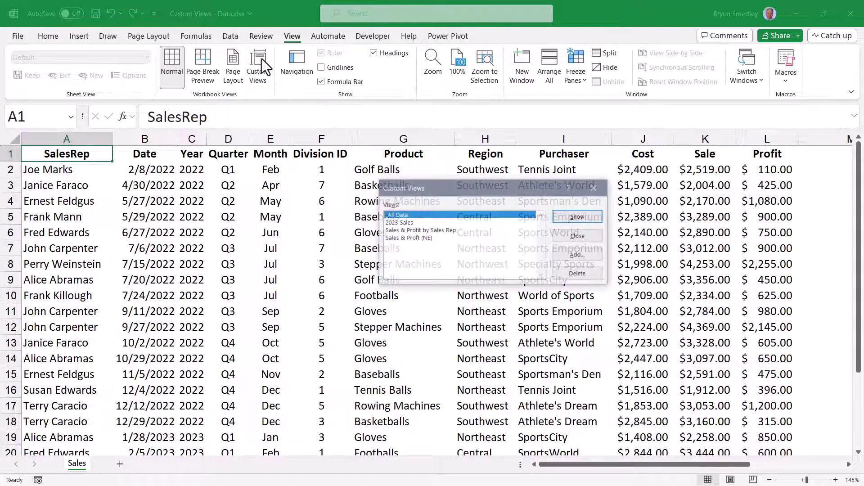
{"action": "left_click", "coordinate": [420, 223]}
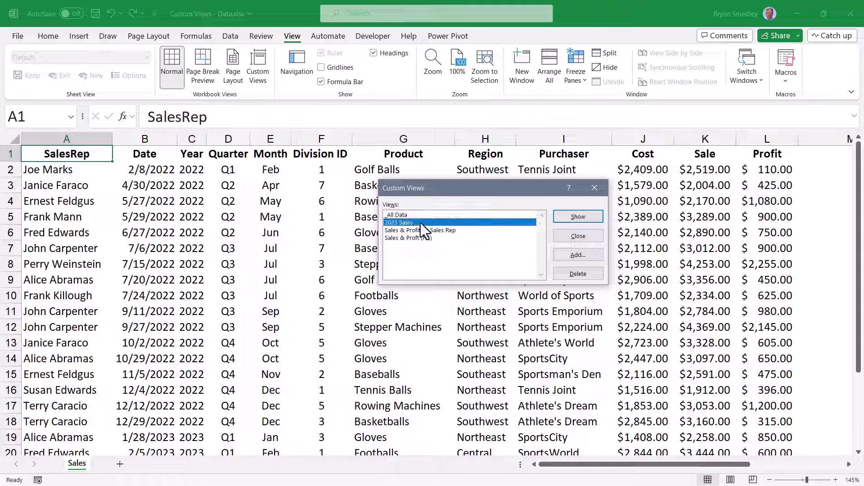
{"action": "left_click", "coordinate": [575, 216]}
Step: Switch back to the _All Data view and return to the Home tab
{"action": "left_click", "coordinate": [259, 72]}
{"action": "left_click", "coordinate": [560, 214]}
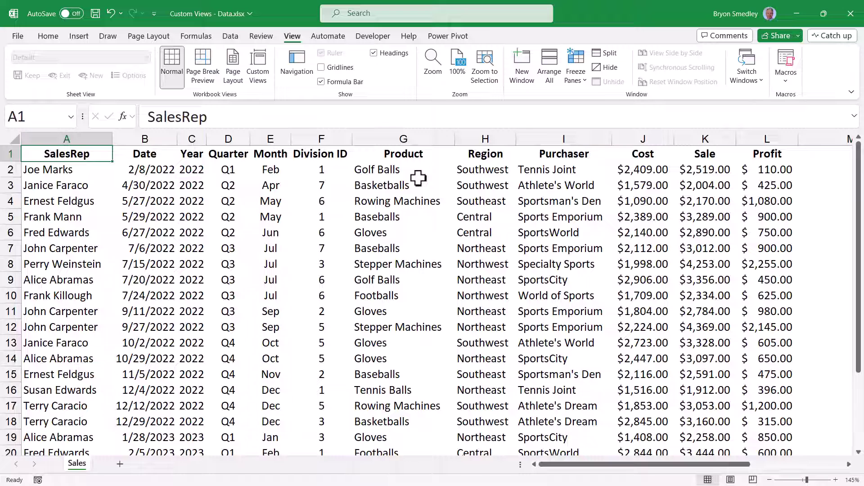
{"action": "left_click", "coordinate": [48, 36]}
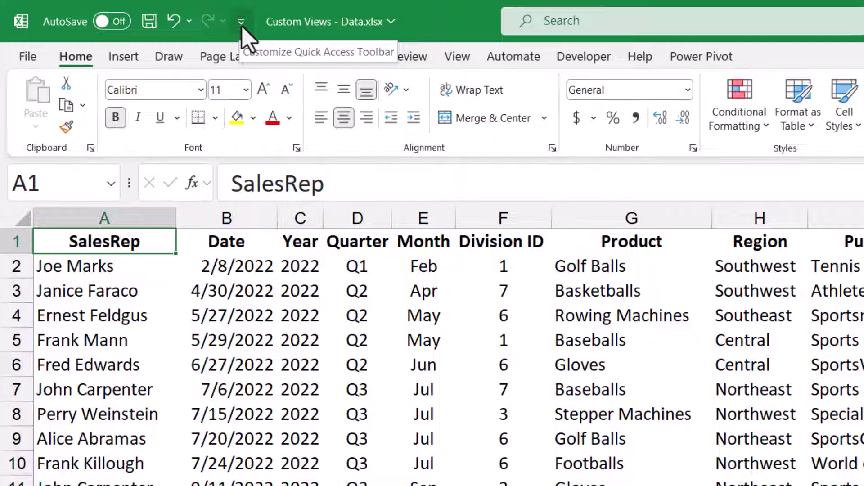
Step: Add the Custom Views command from All Commands to the Quick Access Toolbar
{"action": "left_click", "coordinate": [241, 23]}
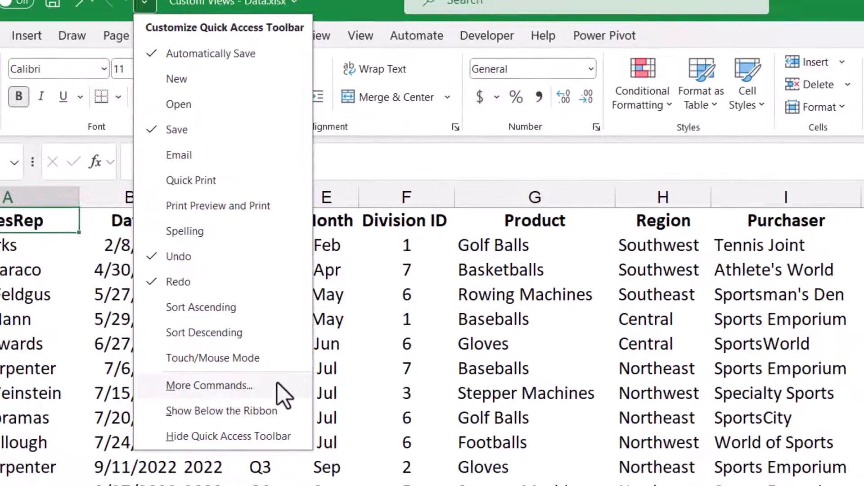
{"action": "left_click", "coordinate": [276, 385]}
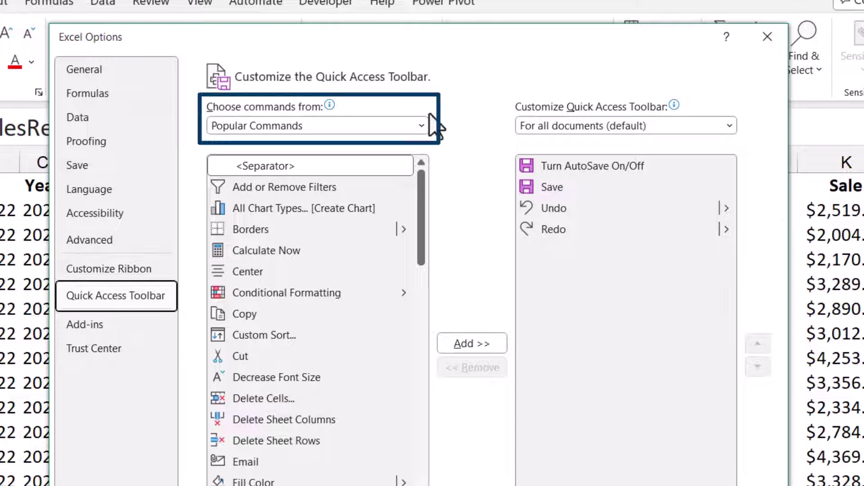
{"action": "left_click", "coordinate": [421, 126]}
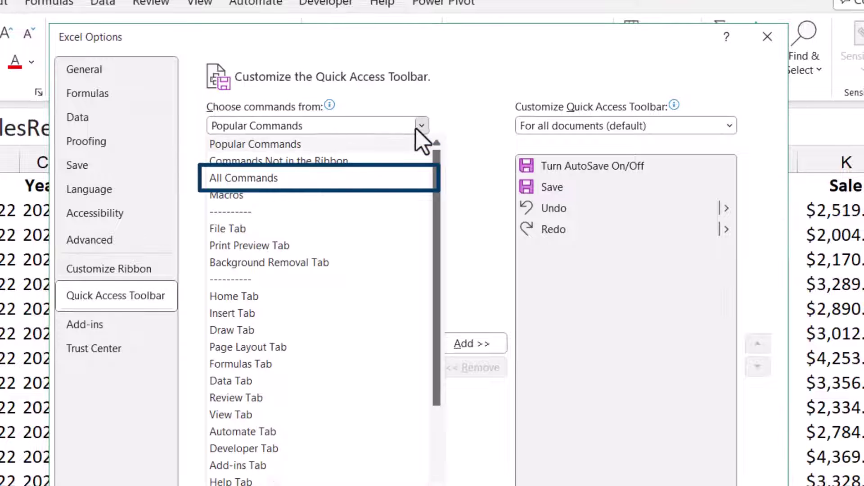
{"action": "left_click", "coordinate": [270, 180]}
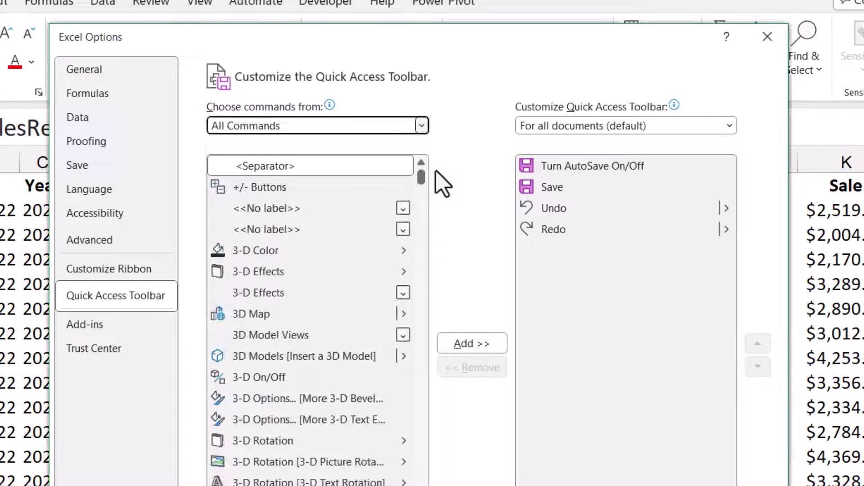
{"action": "left_click_drag", "start_coordinate": [421, 178], "coordinate": [424, 240]}
{"action": "left_click", "coordinate": [356, 266]}
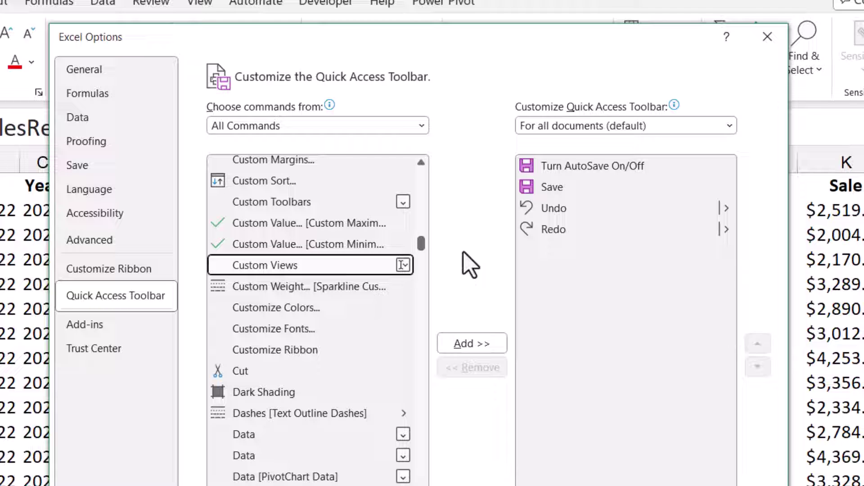
{"action": "left_click", "coordinate": [466, 345]}
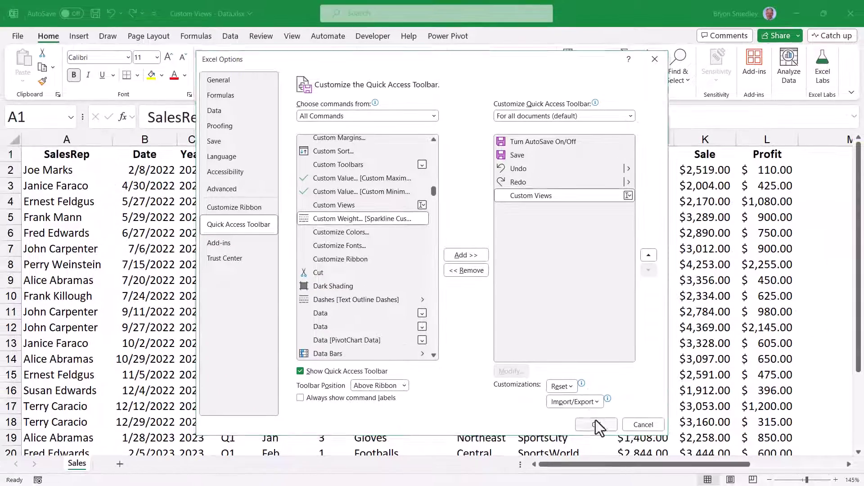
{"action": "left_click", "coordinate": [596, 421]}
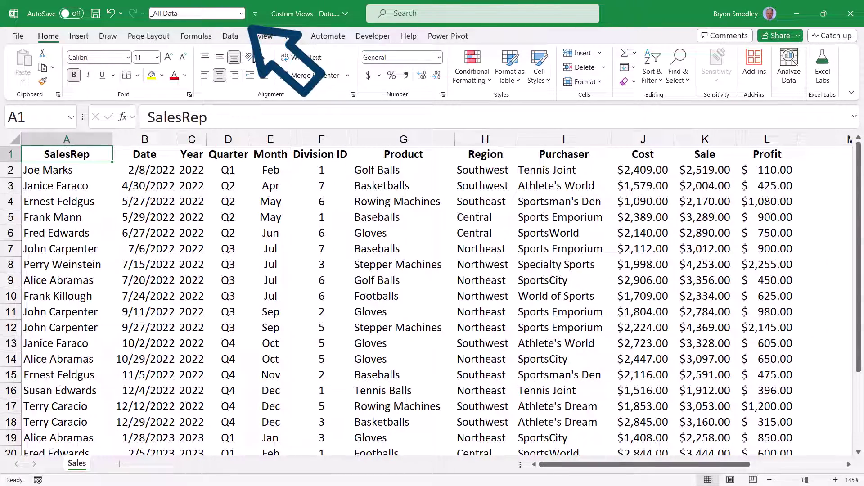
Step: From the toolbar dropdown, apply Sales & Profit by Sales Rep, Sales & Profit (NE), 2023 Sales, then All Data
{"action": "left_click", "coordinate": [240, 14]}
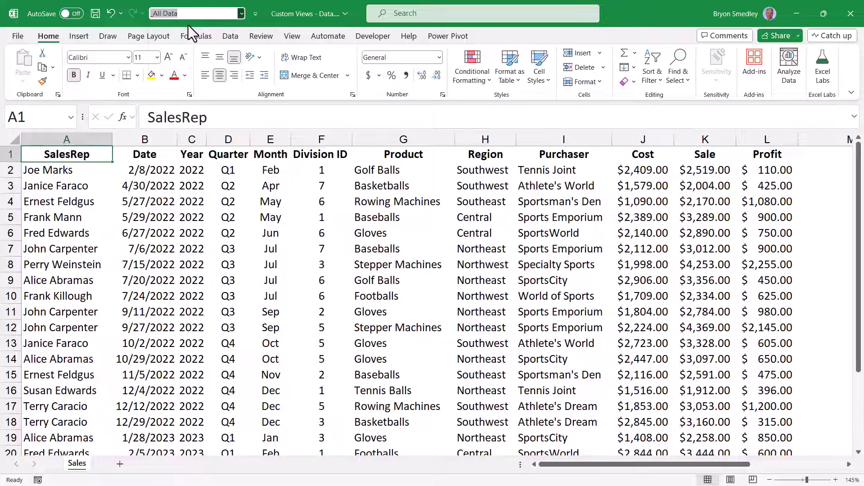
{"action": "left_click", "coordinate": [188, 27]}
{"action": "left_click", "coordinate": [242, 14]}
{"action": "left_click", "coordinate": [178, 58]}
{"action": "left_click", "coordinate": [241, 14]}
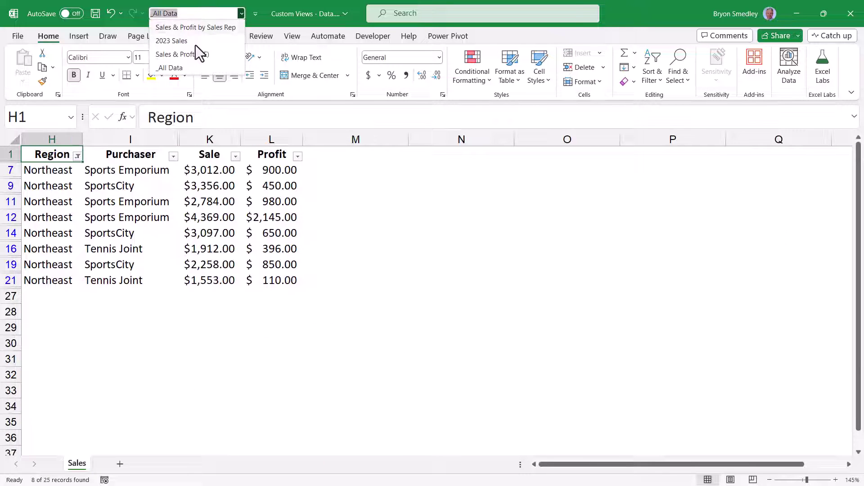
{"action": "left_click", "coordinate": [195, 39]}
{"action": "left_click", "coordinate": [241, 14]}
{"action": "left_click", "coordinate": [196, 51]}
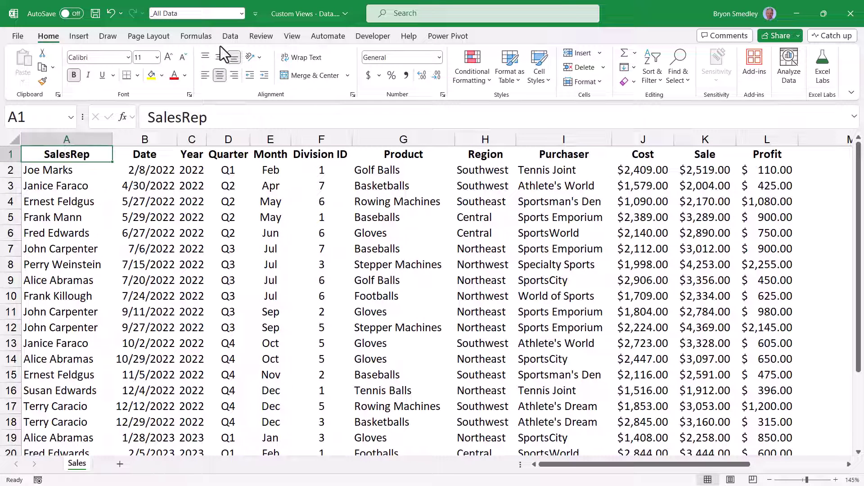
Step: Close the views dropdown unchanged and open the Custom Views manager from the View tab
{"action": "left_click", "coordinate": [241, 14]}
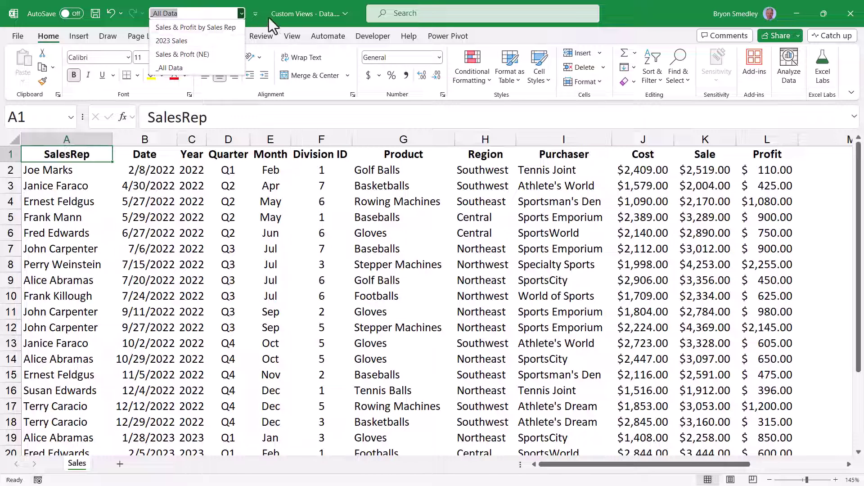
{"action": "left_click", "coordinate": [292, 40]}
{"action": "left_click", "coordinate": [293, 40]}
{"action": "left_click", "coordinate": [258, 71]}
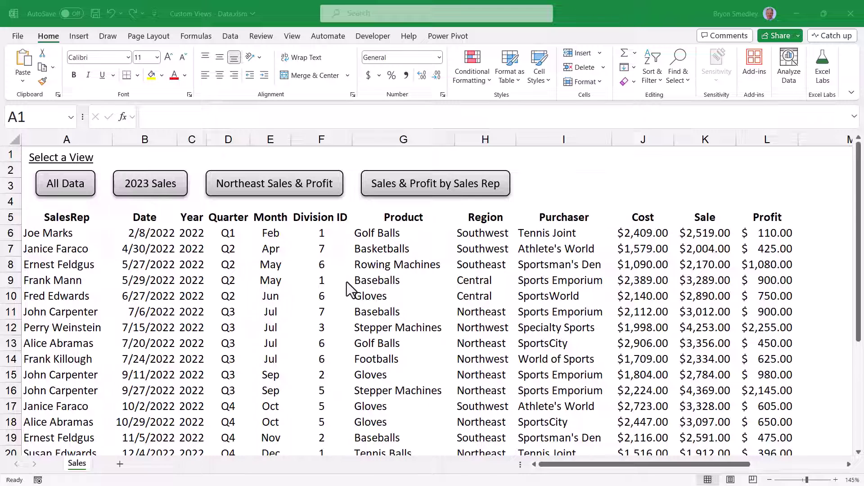
Step: Test the 2023 Sales, Northeast, and Sales Rep buttons, return to All Data, then open VBA with Alt+F11
{"action": "left_click", "coordinate": [149, 181]}
{"action": "left_click", "coordinate": [149, 181]}
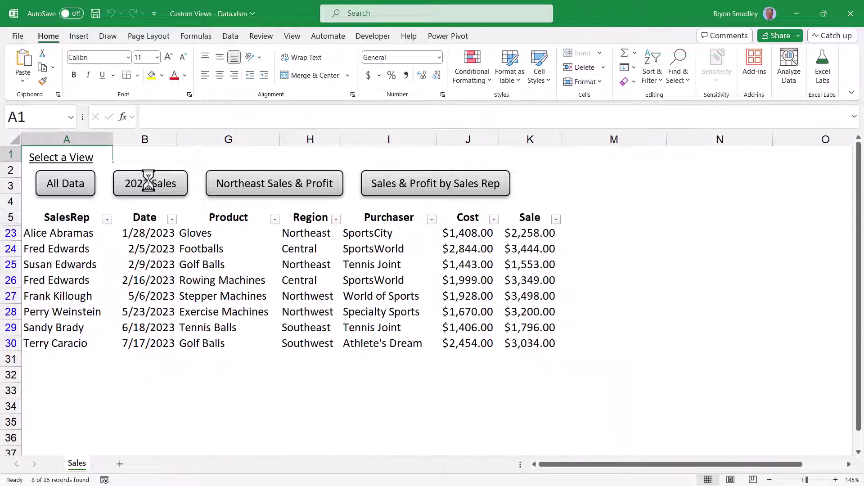
{"action": "left_click", "coordinate": [308, 191]}
{"action": "left_click", "coordinate": [459, 197]}
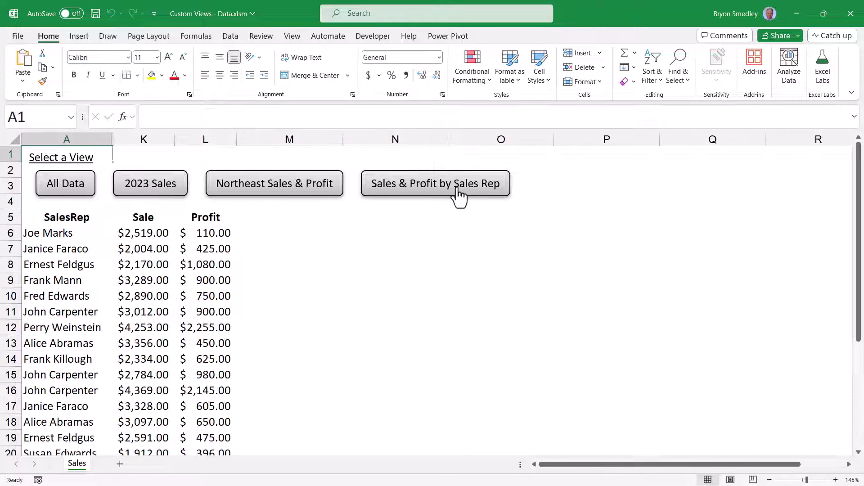
{"action": "left_click", "coordinate": [46, 185]}
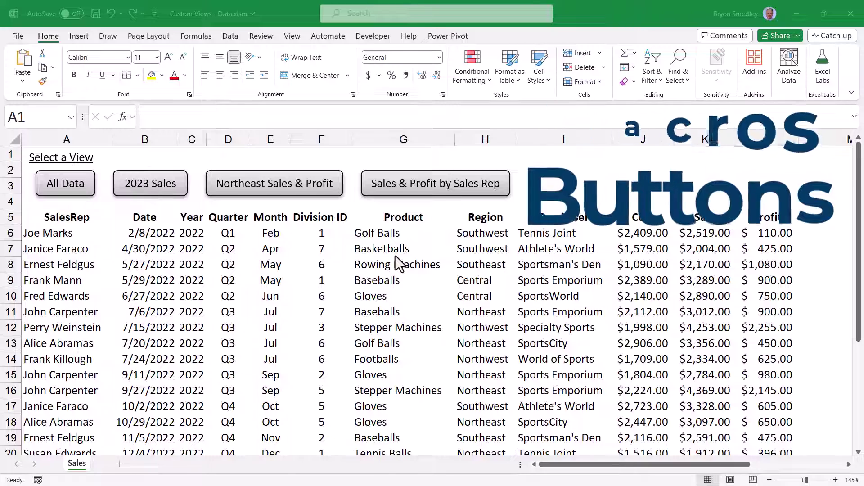
{"action": "key", "text": "alt+F11"}
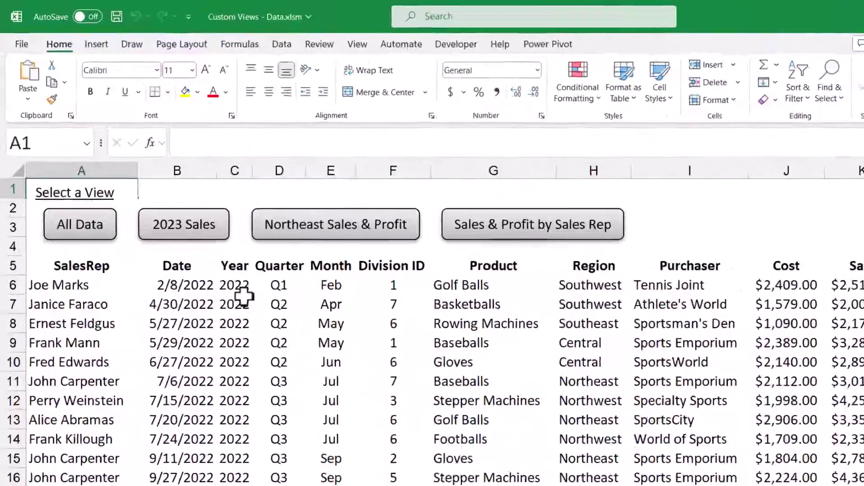
Step: Return to the Excel workbook and bring up the Insert > Shapes gallery
{"action": "left_click", "coordinate": [68, 30]}
{"action": "left_click", "coordinate": [347, 115]}
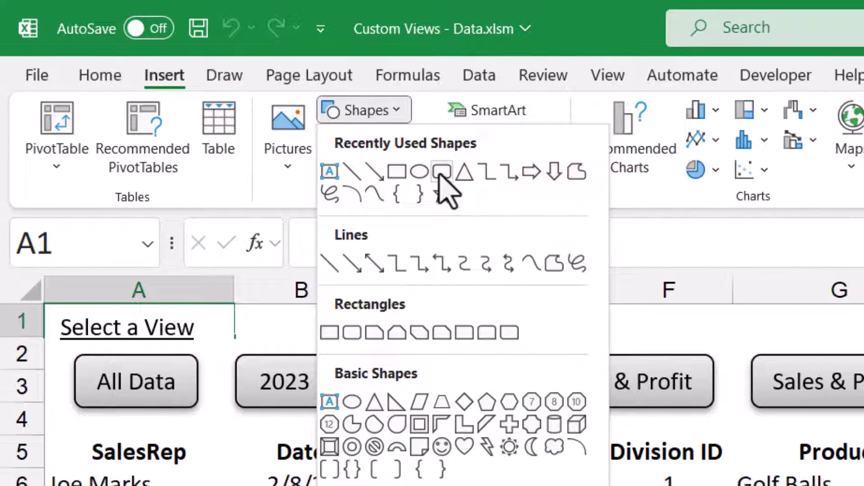
Step: Assign the Sales2023 macro to the 2023 Sales shape
{"action": "key", "text": "Escape"}
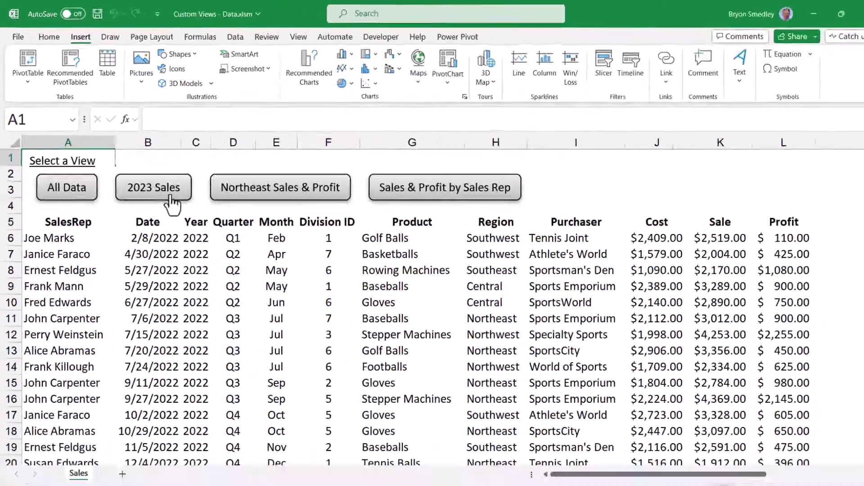
{"action": "right_click", "coordinate": [170, 197]}
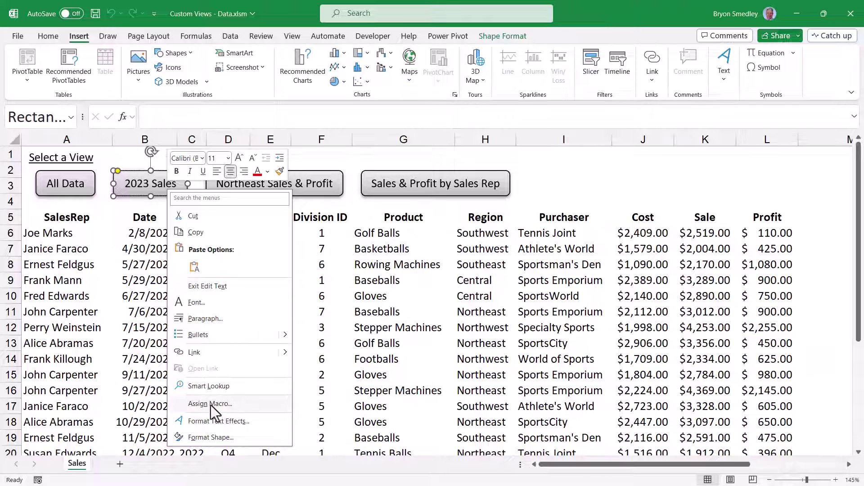
{"action": "left_click", "coordinate": [210, 404]}
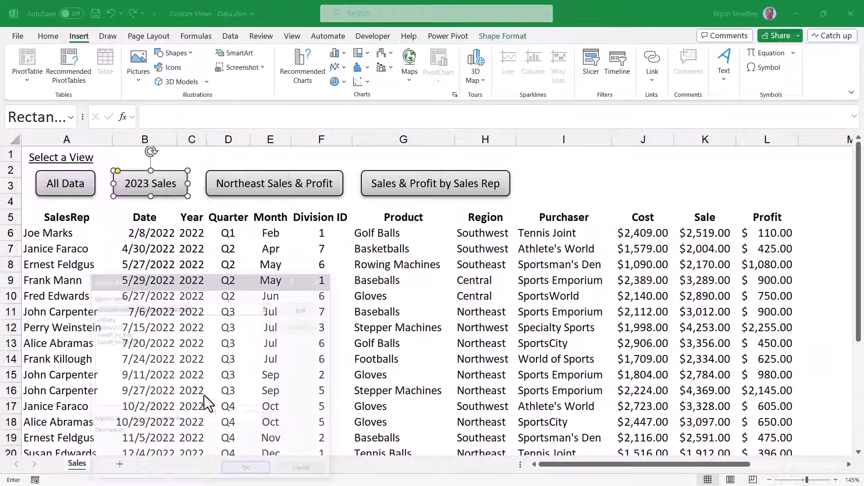
{"action": "left_click", "coordinate": [130, 326]}
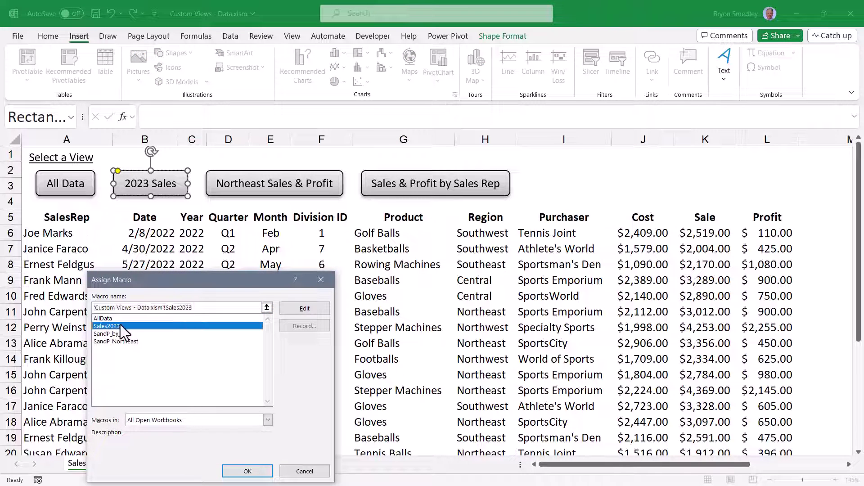
{"action": "key", "text": "Return"}
{"action": "left_click", "coordinate": [188, 262]}
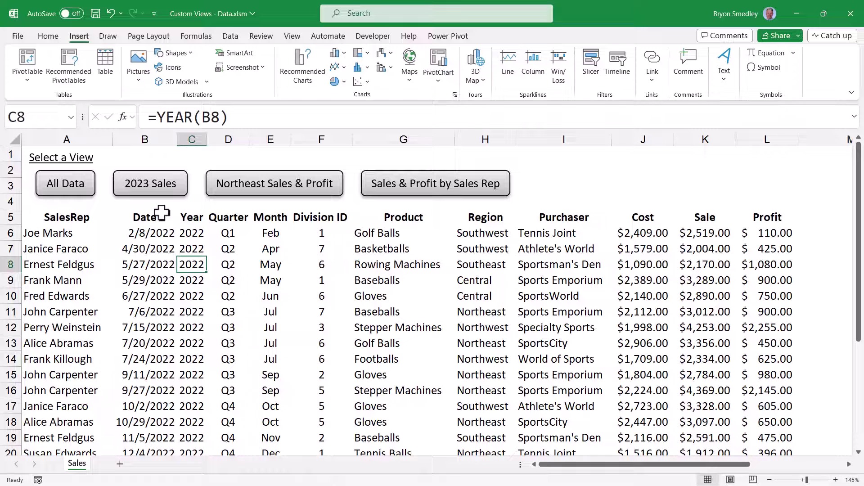
Step: Test the 2023 Sales, Northeast, and Sales Rep buttons, ending on All Data
{"action": "left_click", "coordinate": [152, 193]}
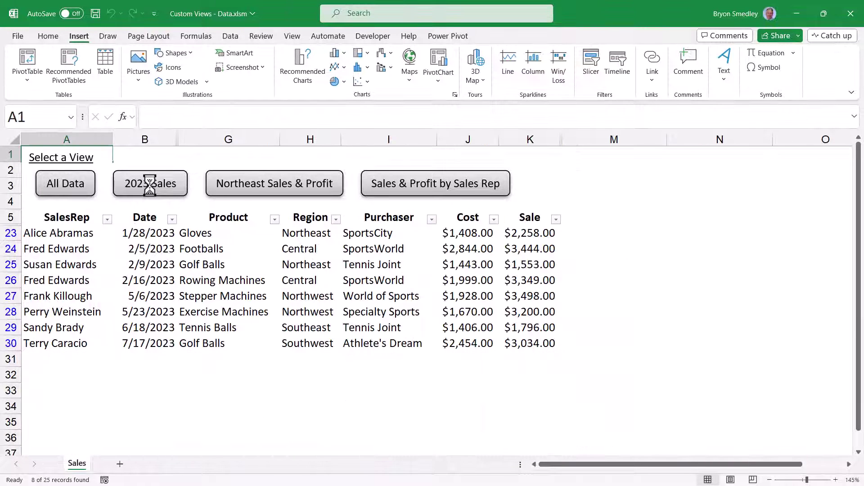
{"action": "left_click", "coordinate": [231, 189]}
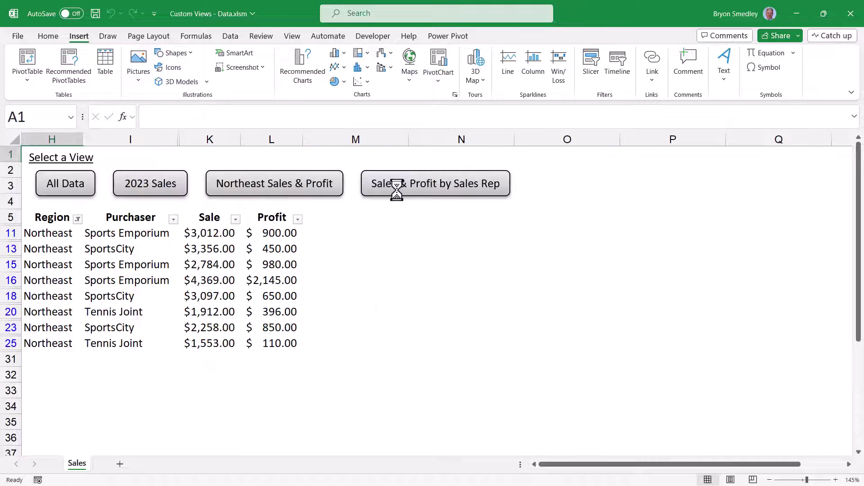
{"action": "left_click", "coordinate": [396, 187]}
{"action": "left_click", "coordinate": [92, 187]}
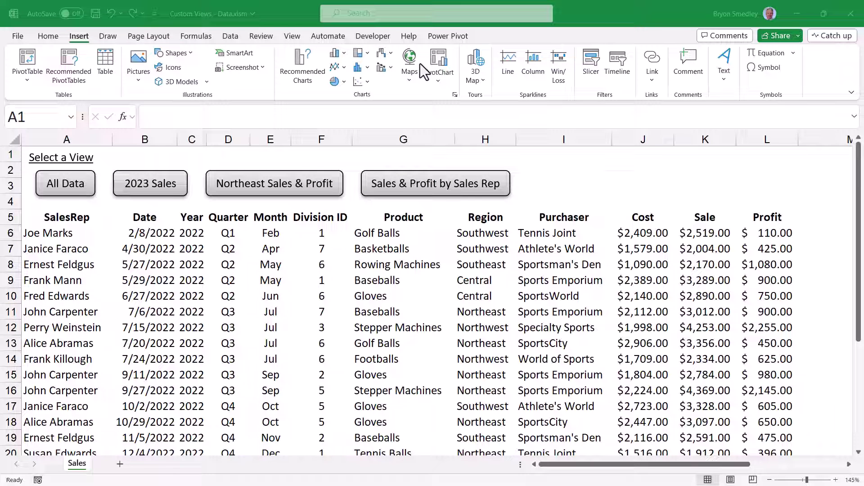